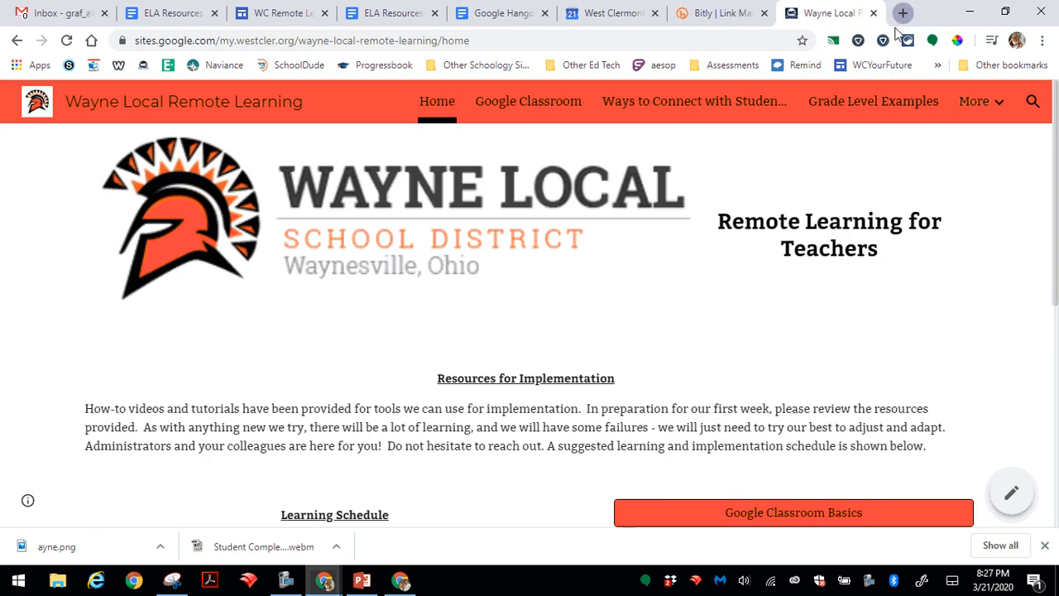
- Open Google Calendar in a new browser tab
click(904, 14)
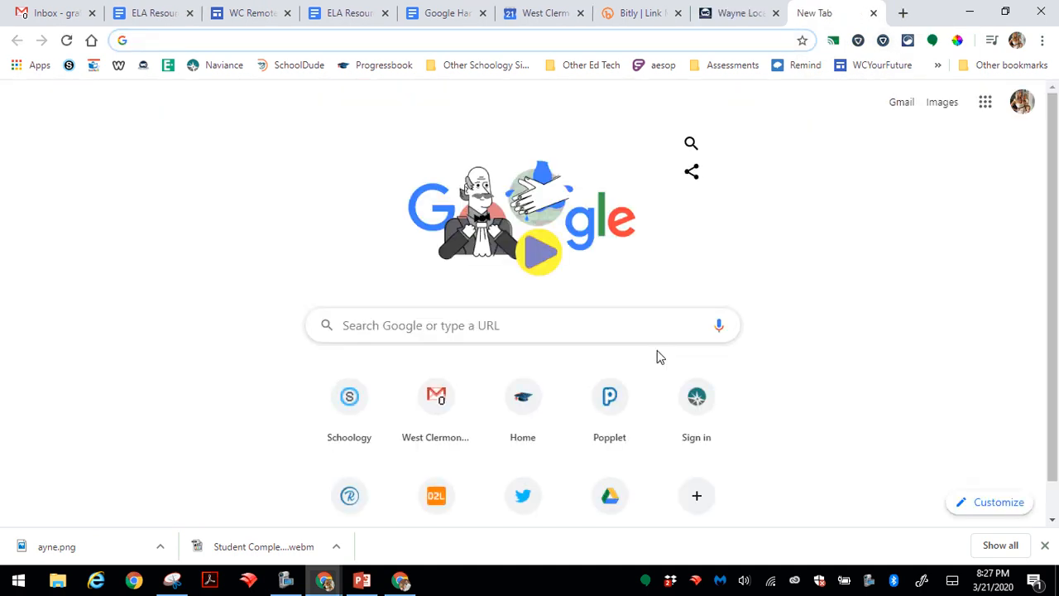
click(983, 102)
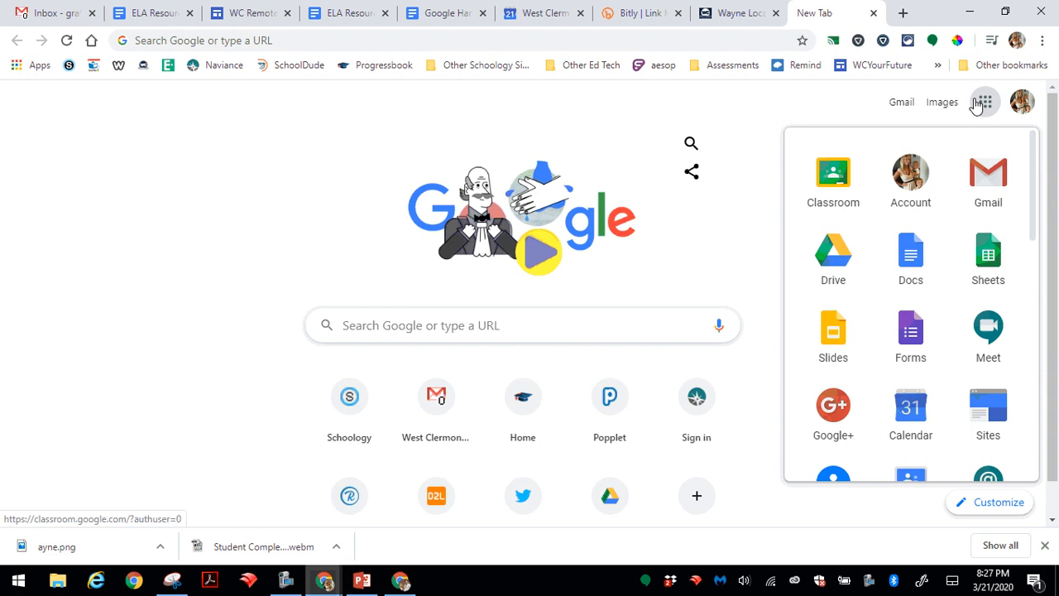
click(928, 426)
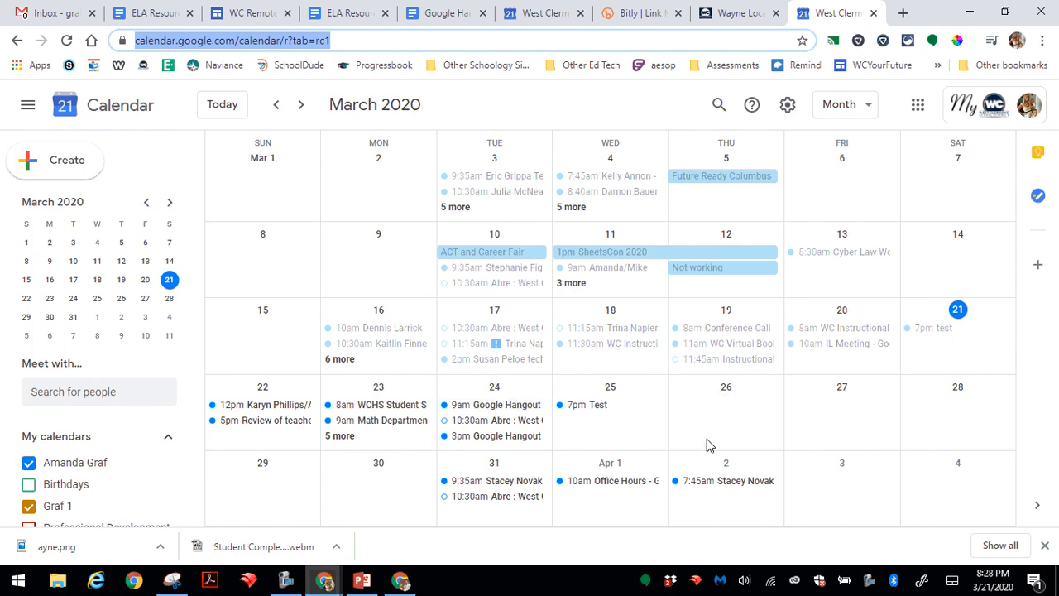
- Create a calendar event on March 30, 2020 titled "Check In"
click(371, 505)
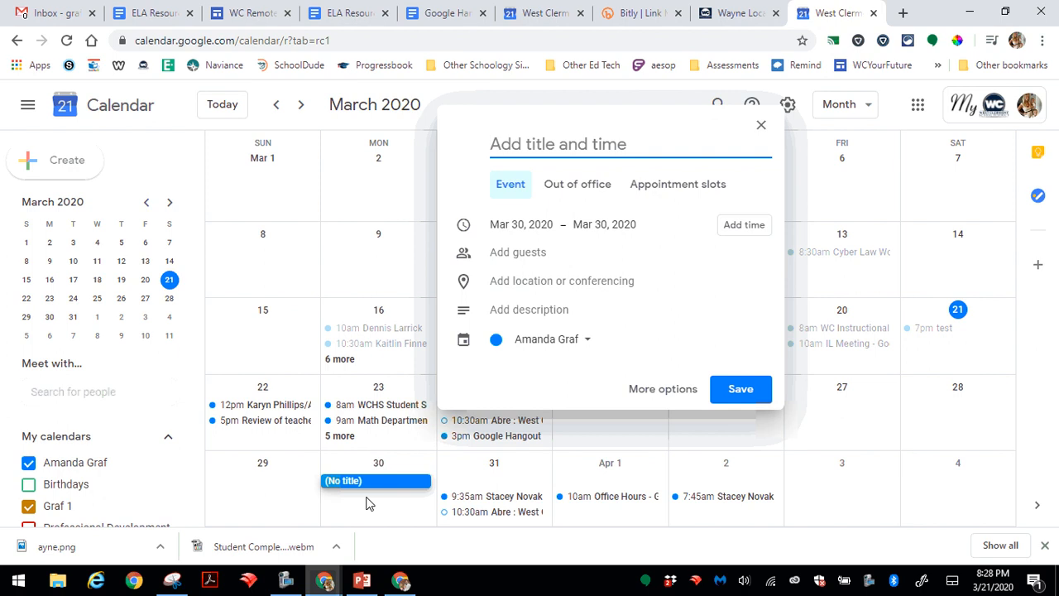
text(off)
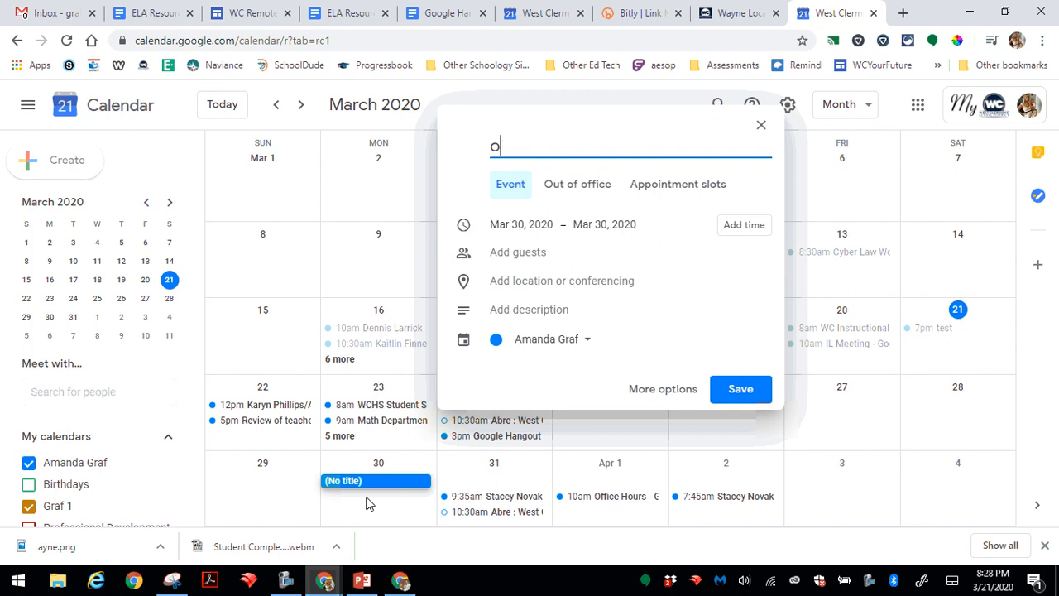
key(BackSpace)
text(Check In)
- Give the event a time slot from 8:30am to 9:30am
click(742, 231)
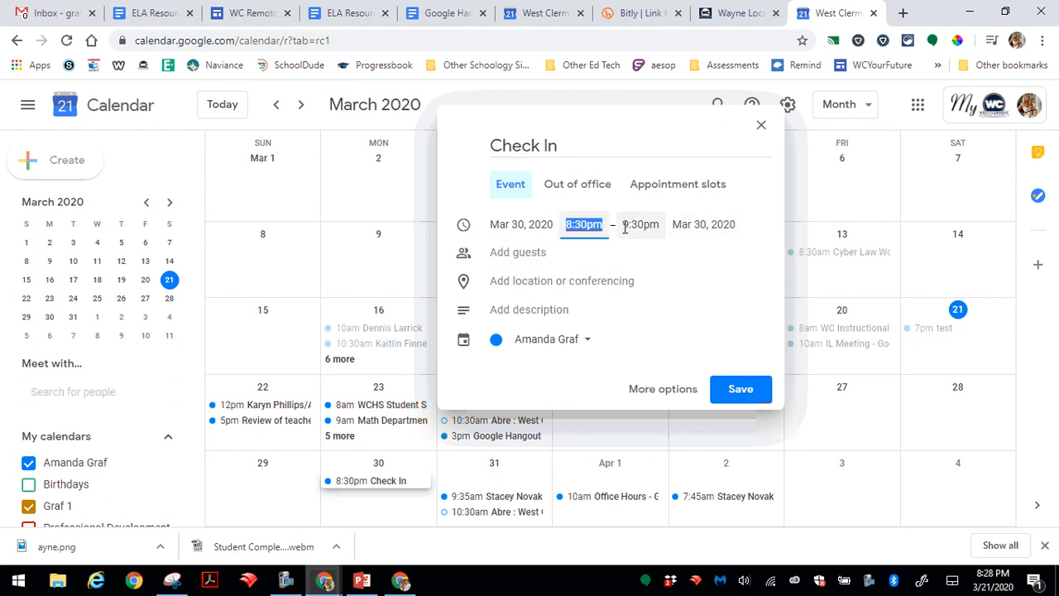
click(599, 231)
click(591, 230)
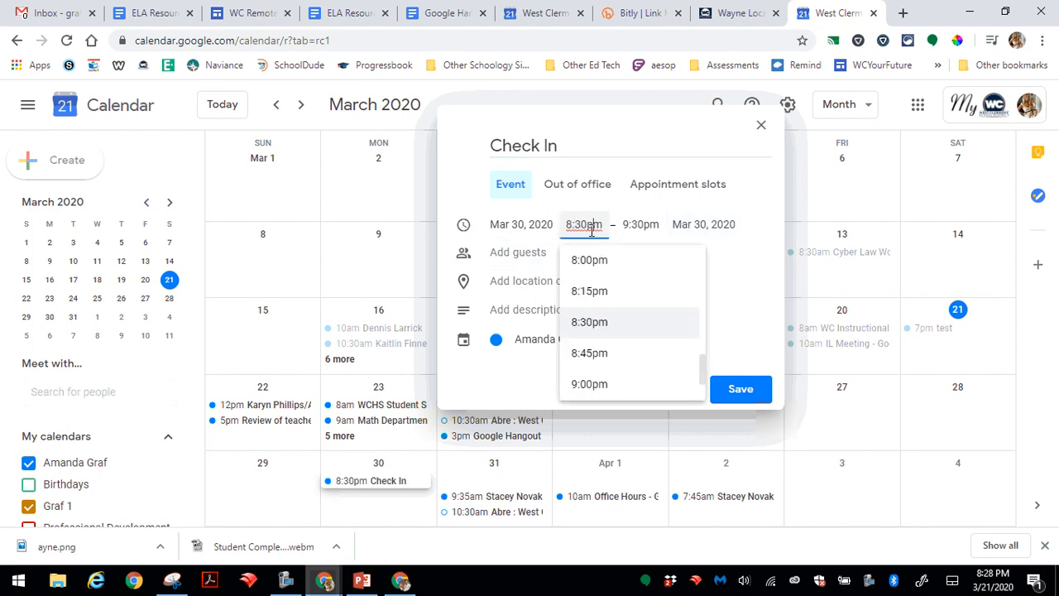
key(BackSpace)
text(a)
click(643, 228)
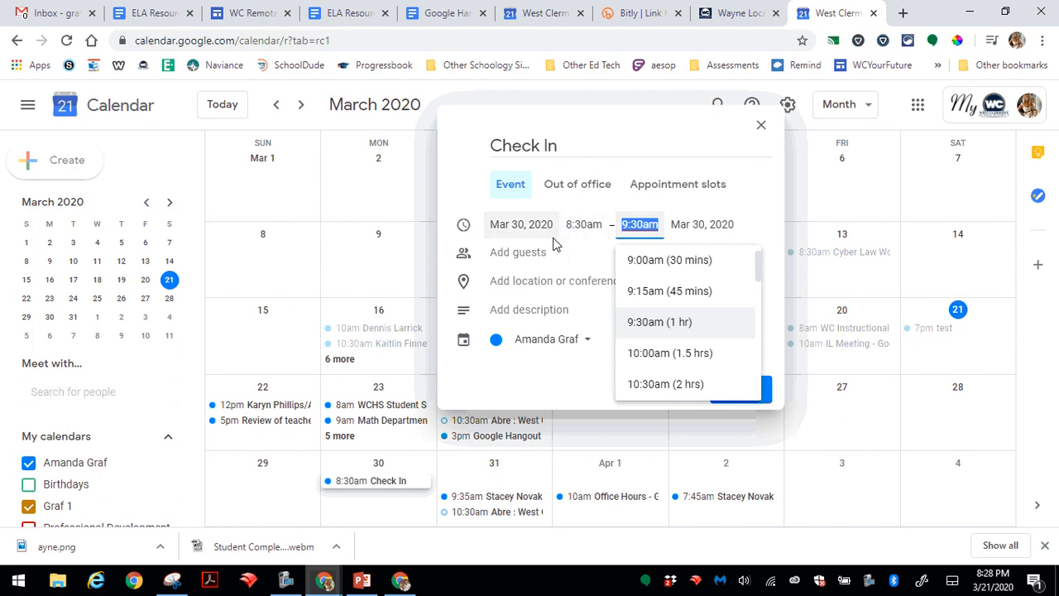
- Add Hangouts Meet video conferencing to the Check In event
click(517, 292)
click(517, 292)
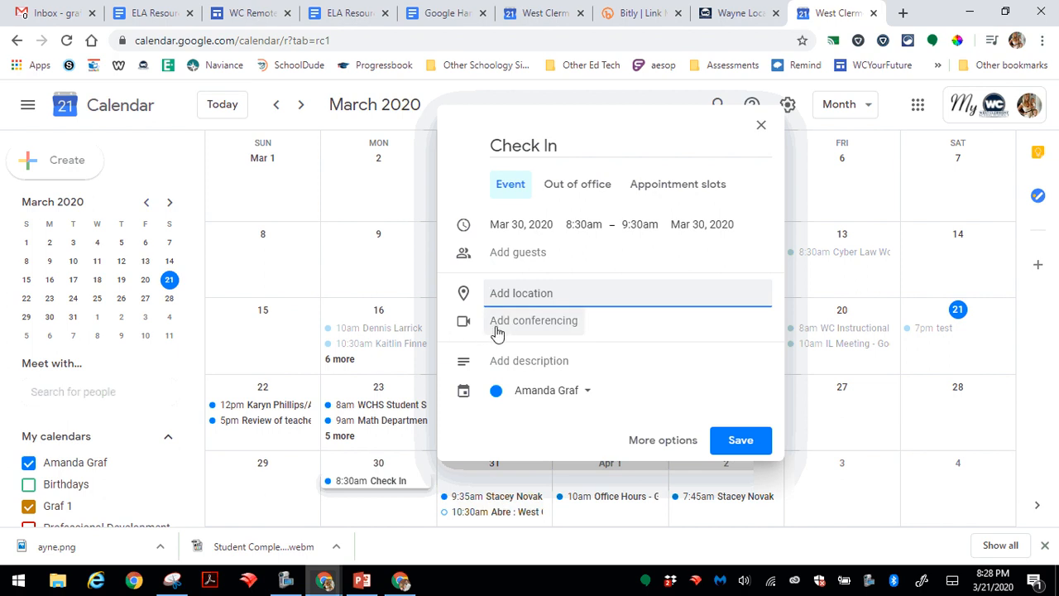
click(503, 326)
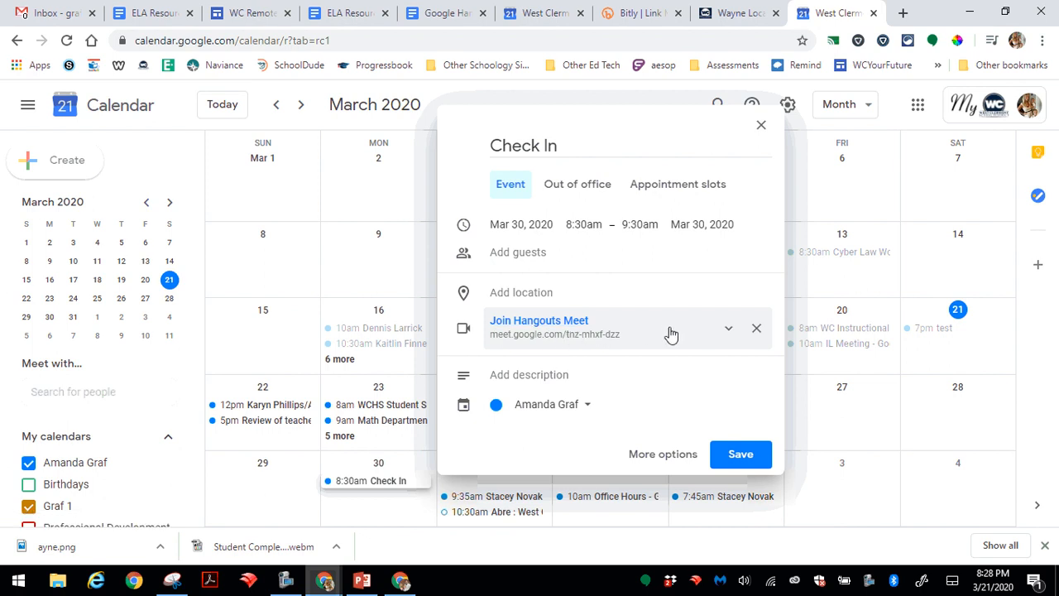
- Copy the event's Hangouts Meet link
click(640, 340)
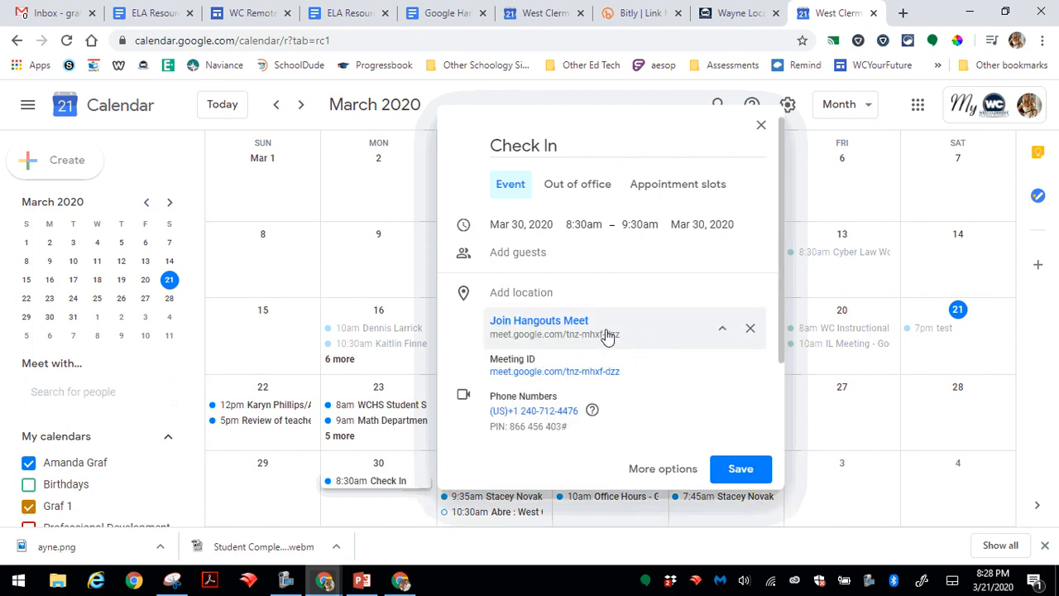
click(604, 336)
drag(622, 340, 492, 341)
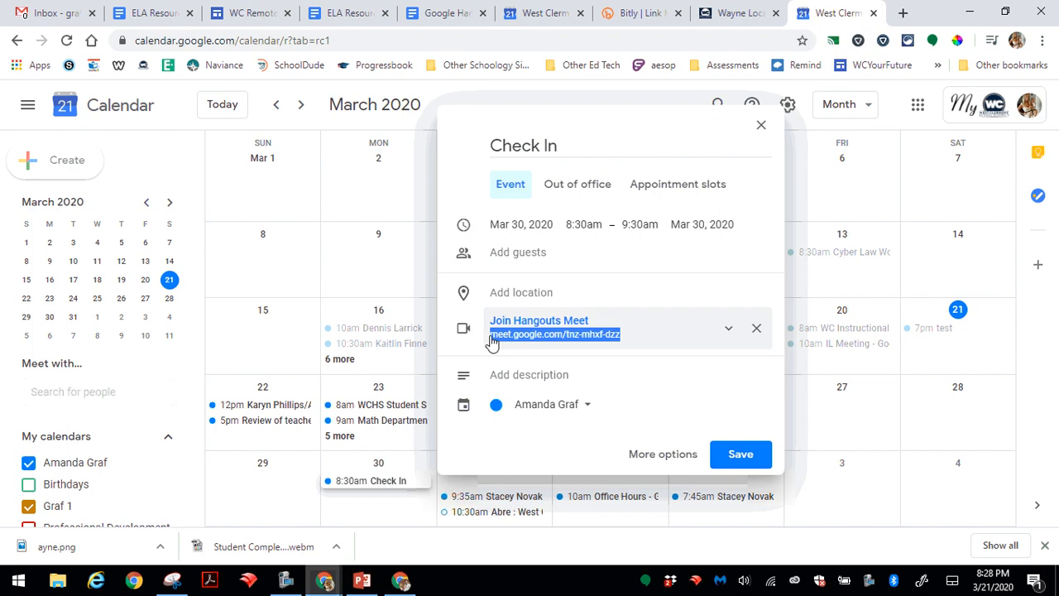
right_click(490, 341)
click(529, 346)
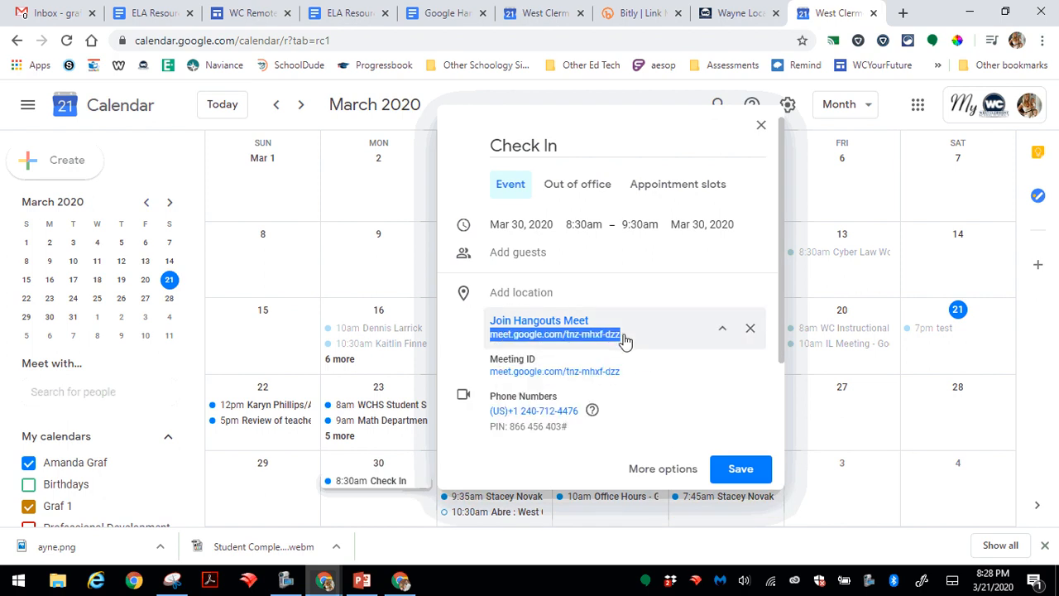
- Look through the event's conferencing details, including the live stream option, and save the event
scroll(624, 341, down, 3)
scroll(624, 340, up, 3)
scroll(626, 346, down, 3)
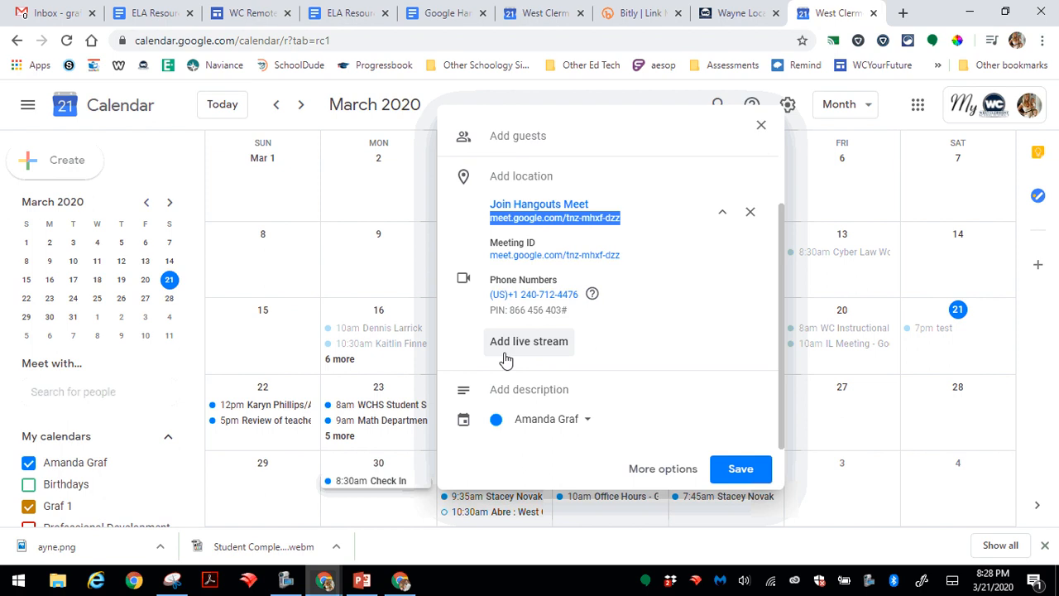
scroll(579, 256, up, 3)
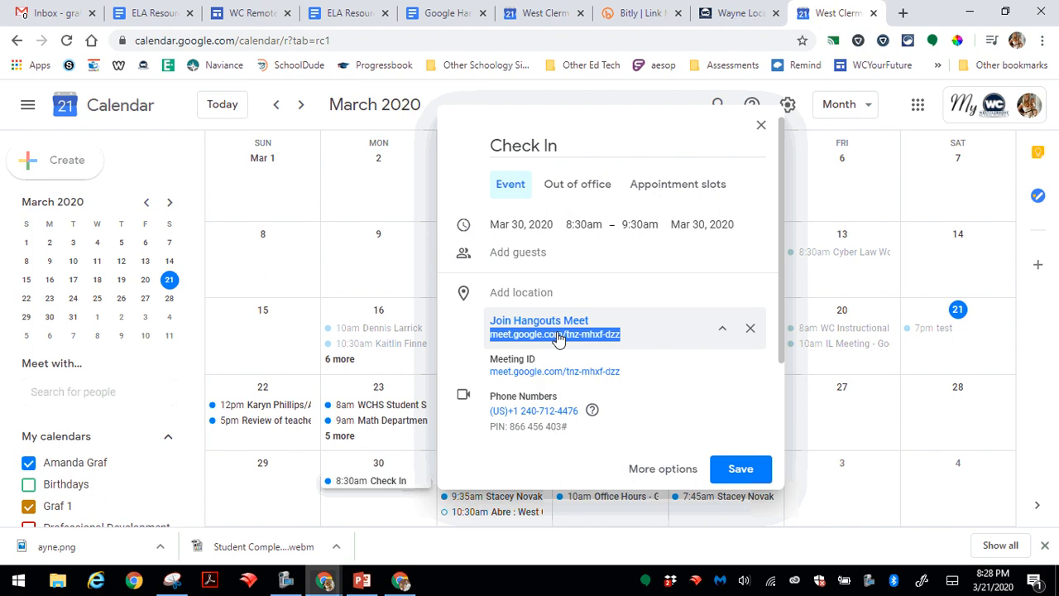
click(741, 469)
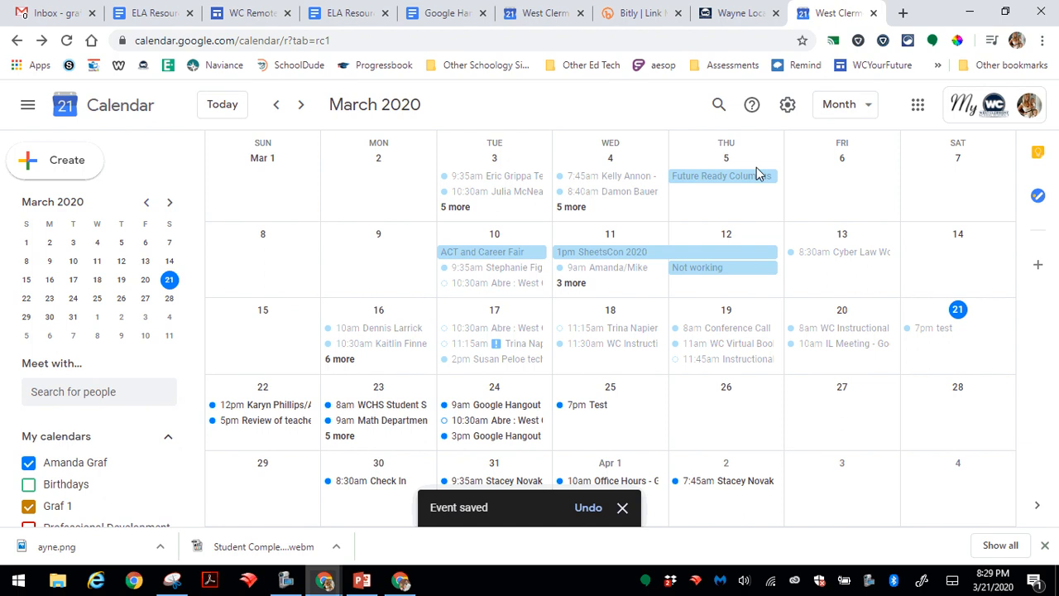
- Open Google Classroom in a new browser tab and enter the first class
click(901, 14)
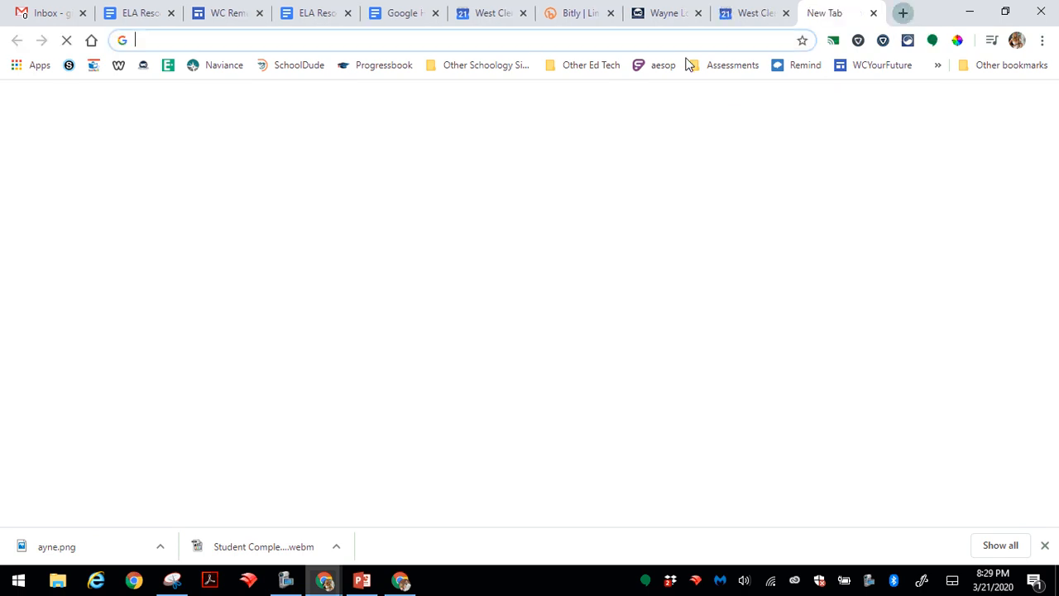
text(class)
key(Return)
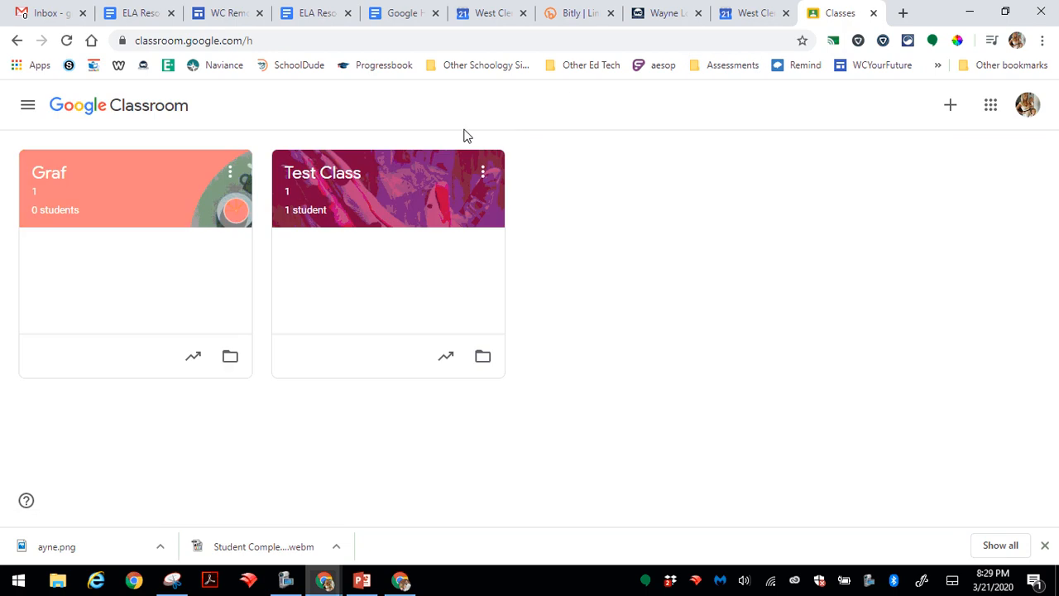
click(48, 176)
- Start a class stream announcement reading "Please join me at 8:30am for a google hangout."
scroll(267, 211, down, 5)
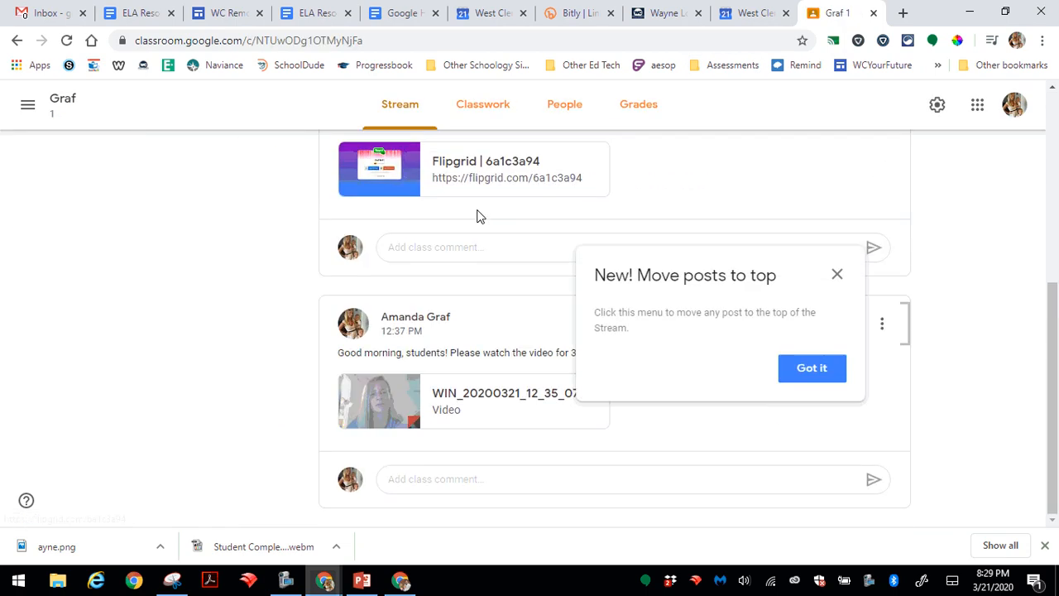
scroll(480, 215, up, 4)
click(517, 307)
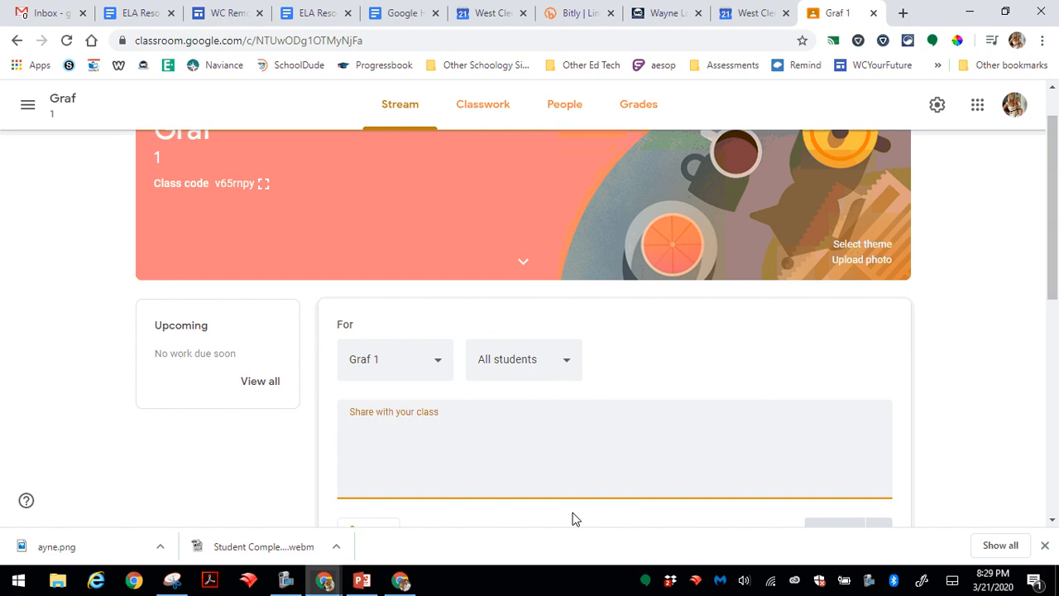
text(Pleas)
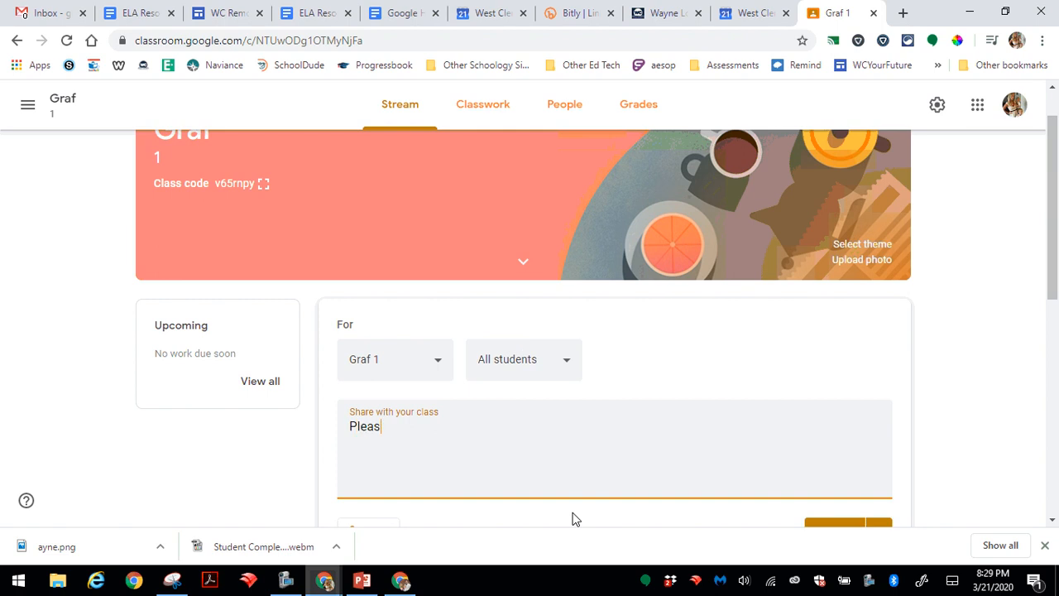
text(e join me at 8:30am for a google hangout.)
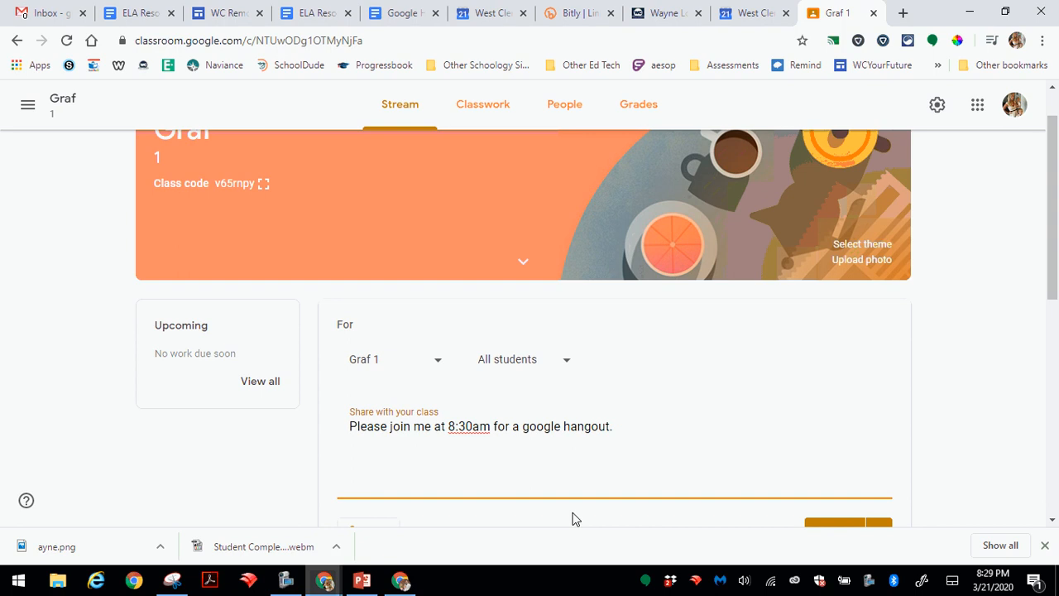
- Attach the copied Meet link to the announcement
scroll(575, 461, down, 1)
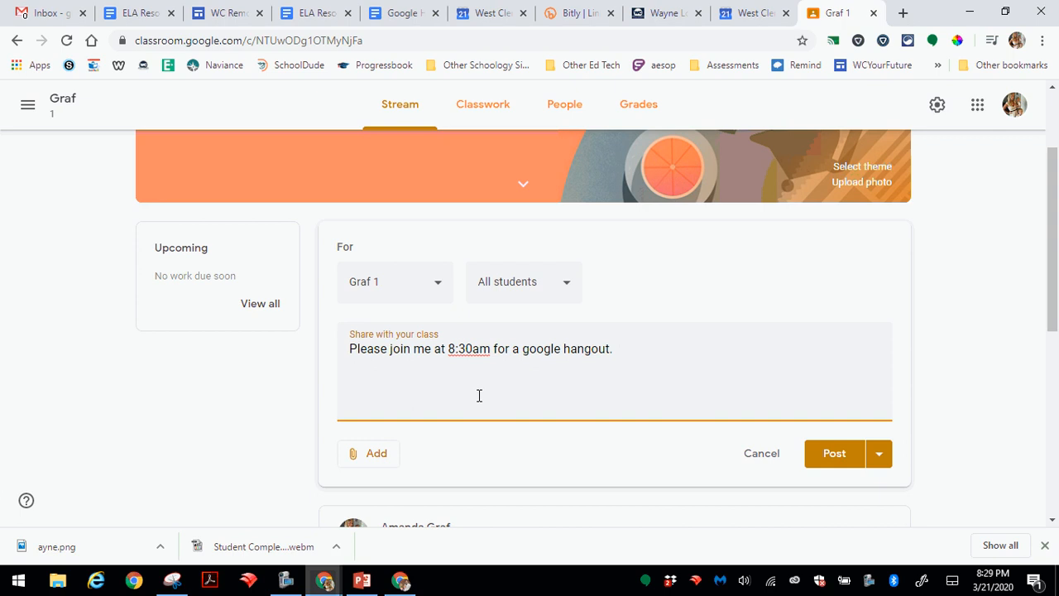
click(362, 466)
click(366, 447)
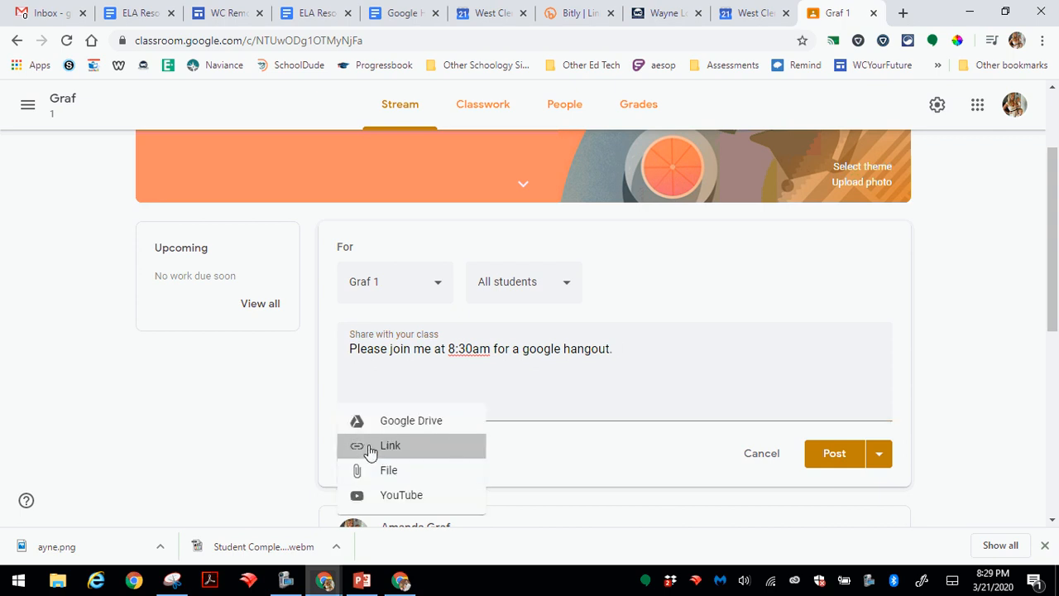
key(ctrl+v)
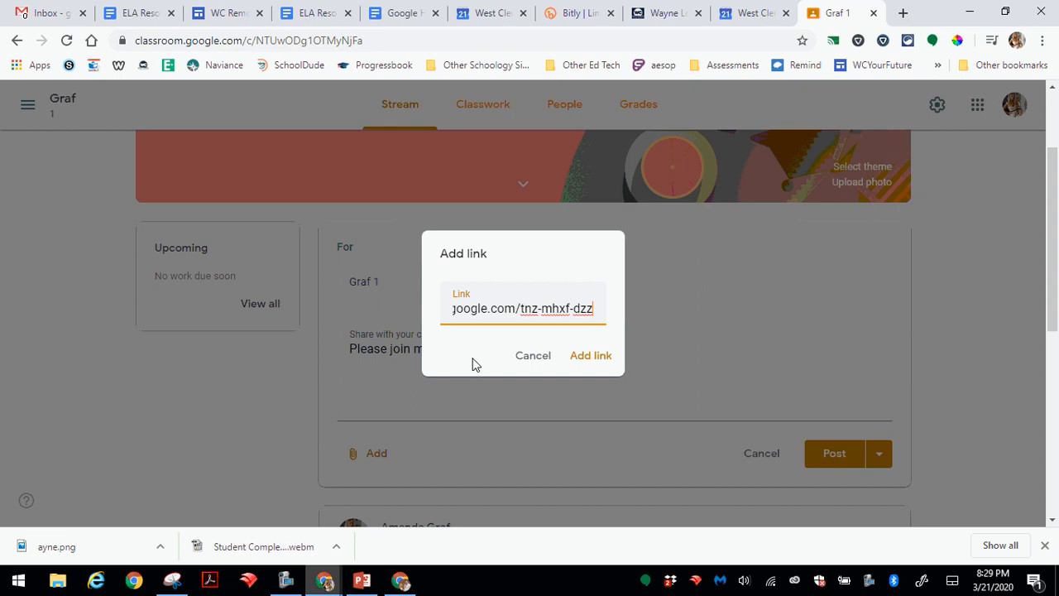
click(603, 362)
- Check the attached video meeting link and post the announcement to the class stream
scroll(700, 405, down, 1)
scroll(699, 404, down, 1)
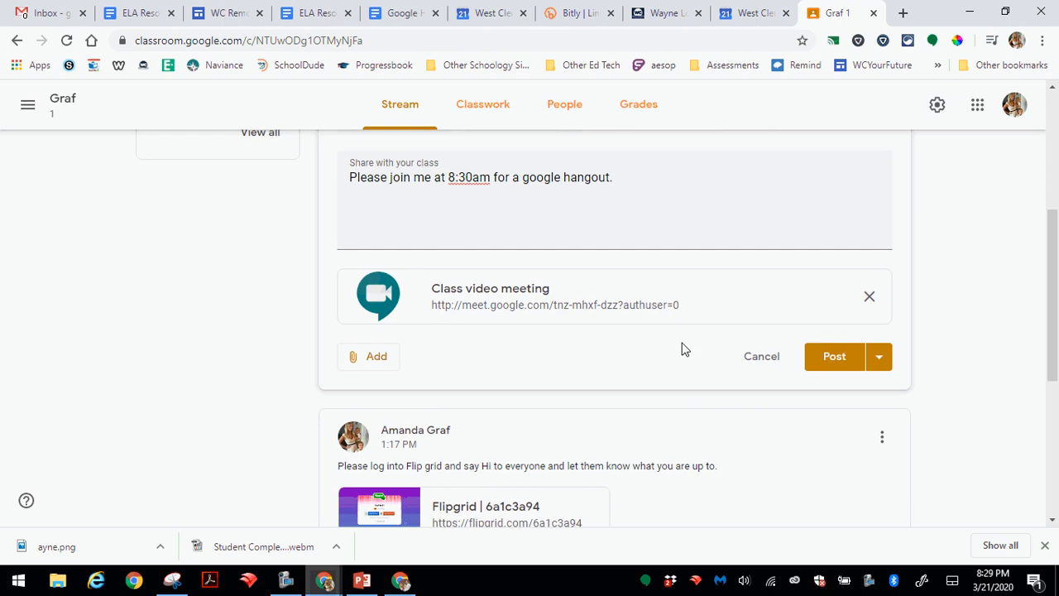
scroll(711, 339, up, 1)
click(836, 437)
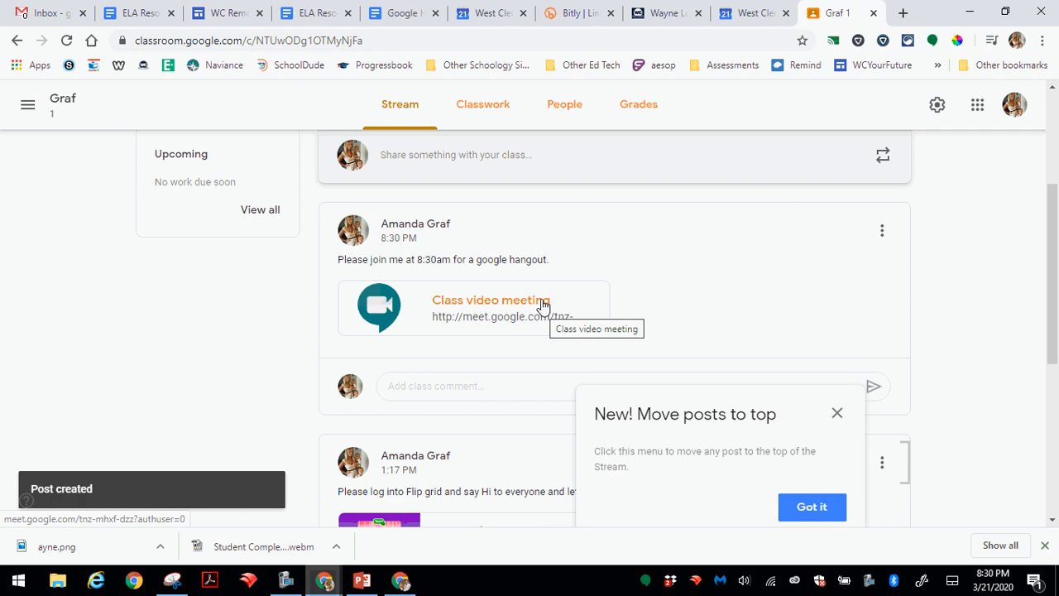
- Open the Class video meeting link from the posted announcement and join the meeting
click(732, 10)
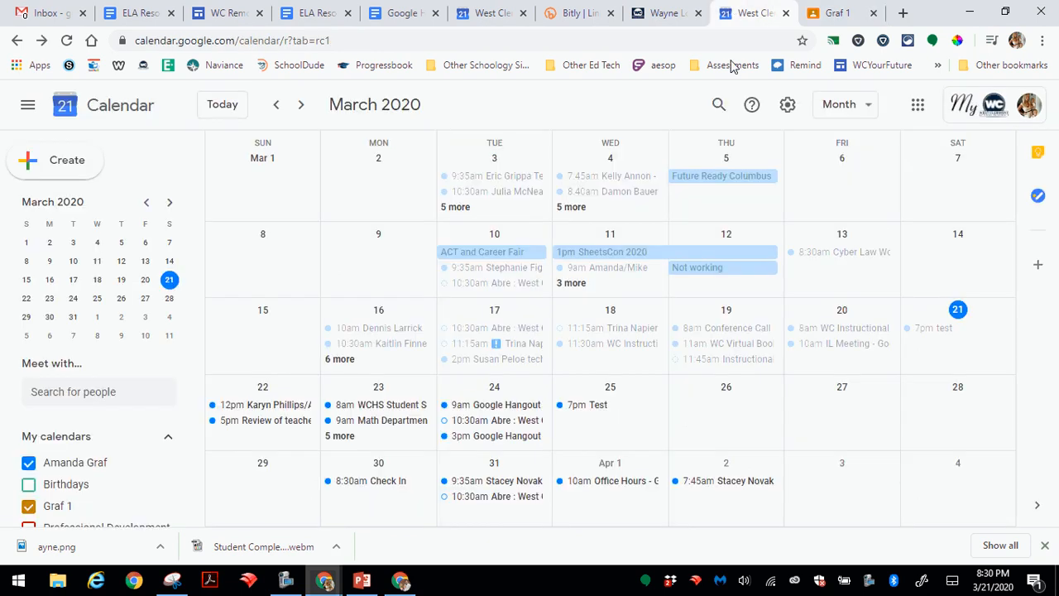
click(835, 12)
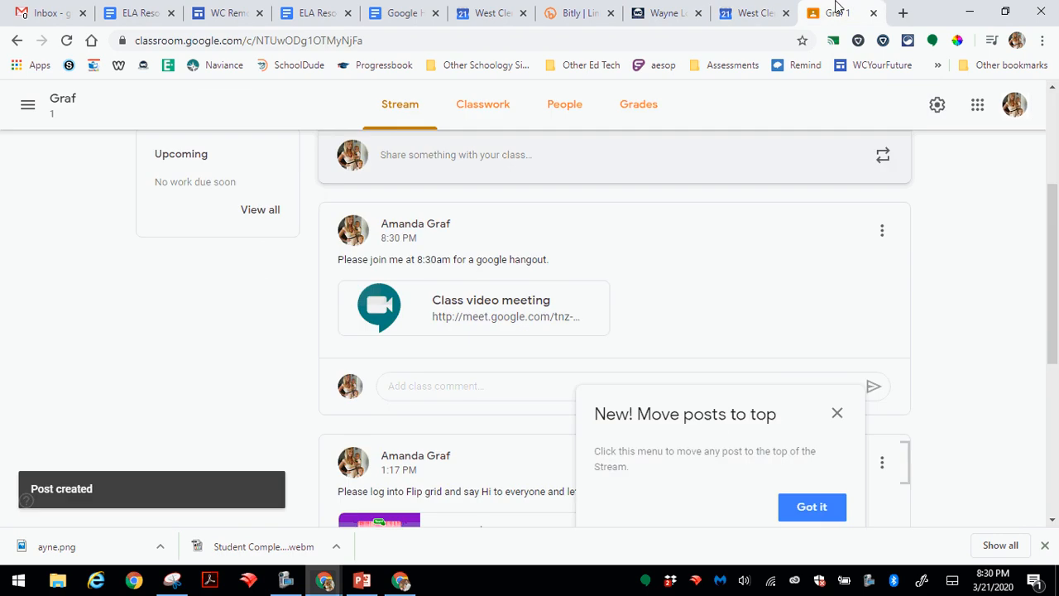
click(518, 307)
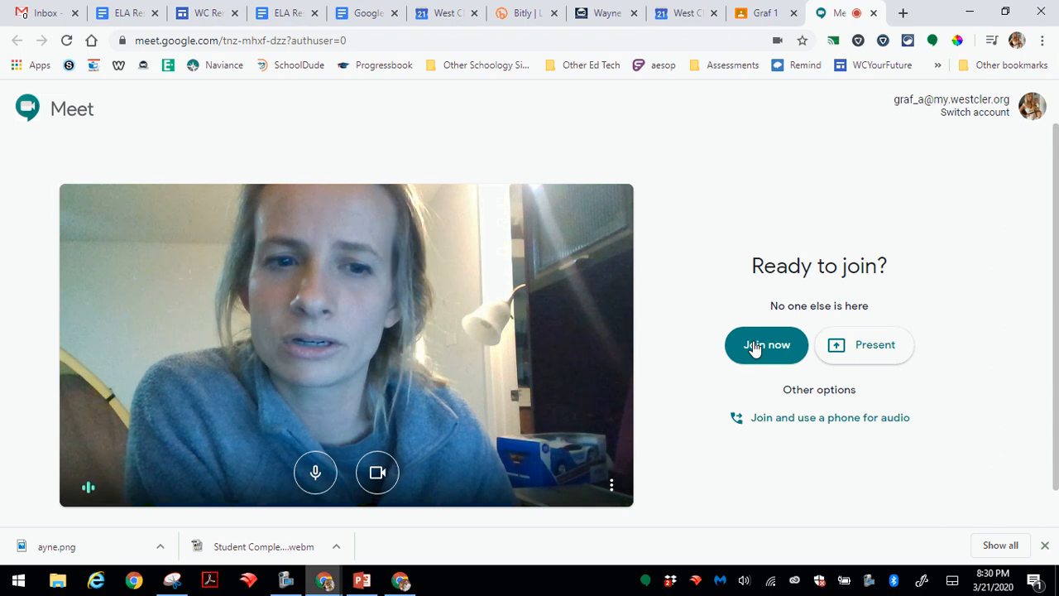
click(754, 348)
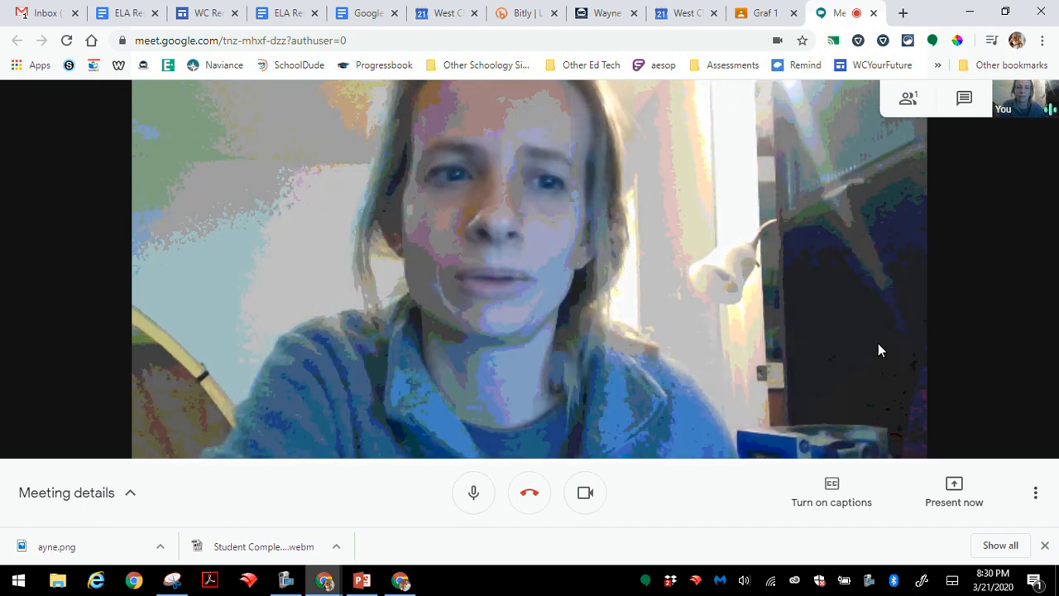
- Present the entire screen in the meeting by sharing Screen 1
click(953, 502)
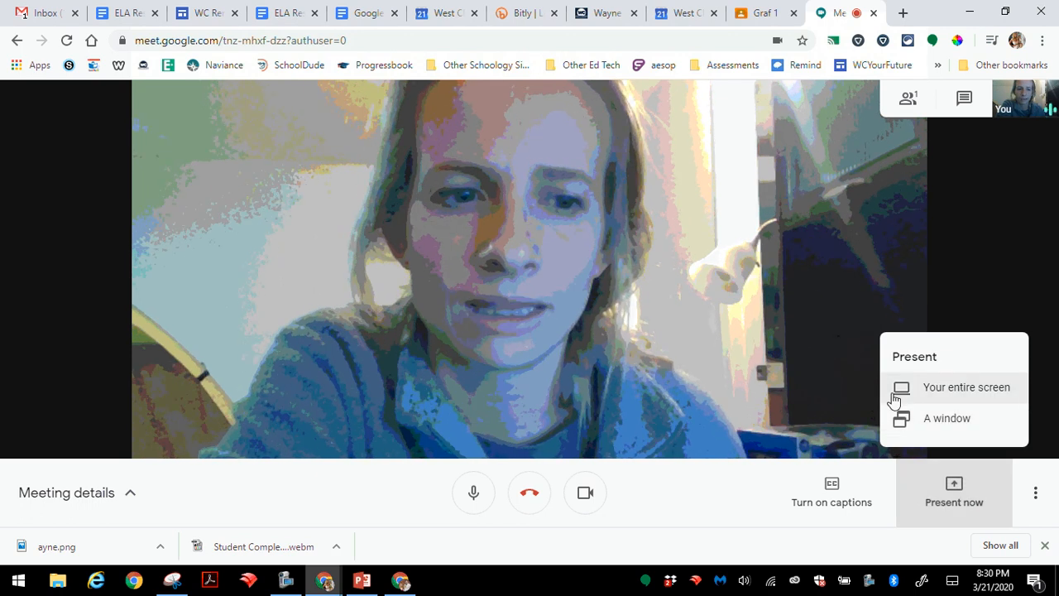
click(926, 389)
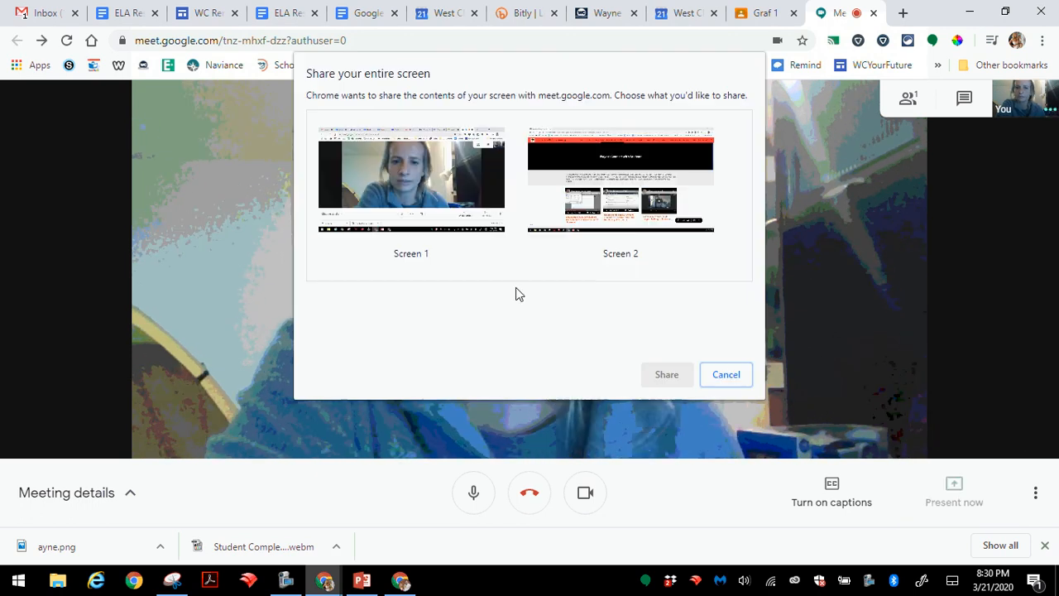
click(463, 217)
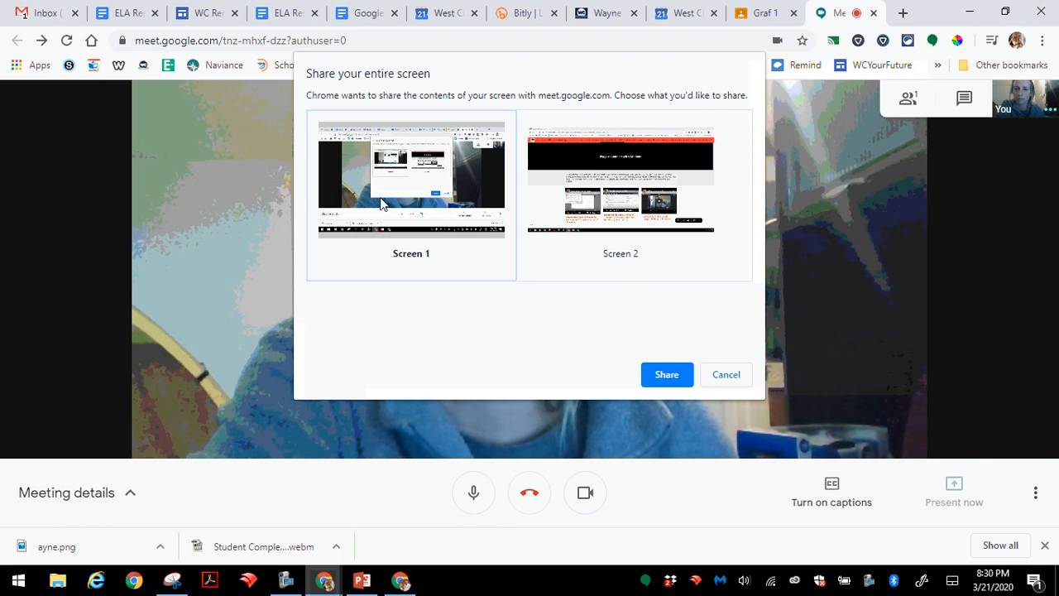
click(664, 377)
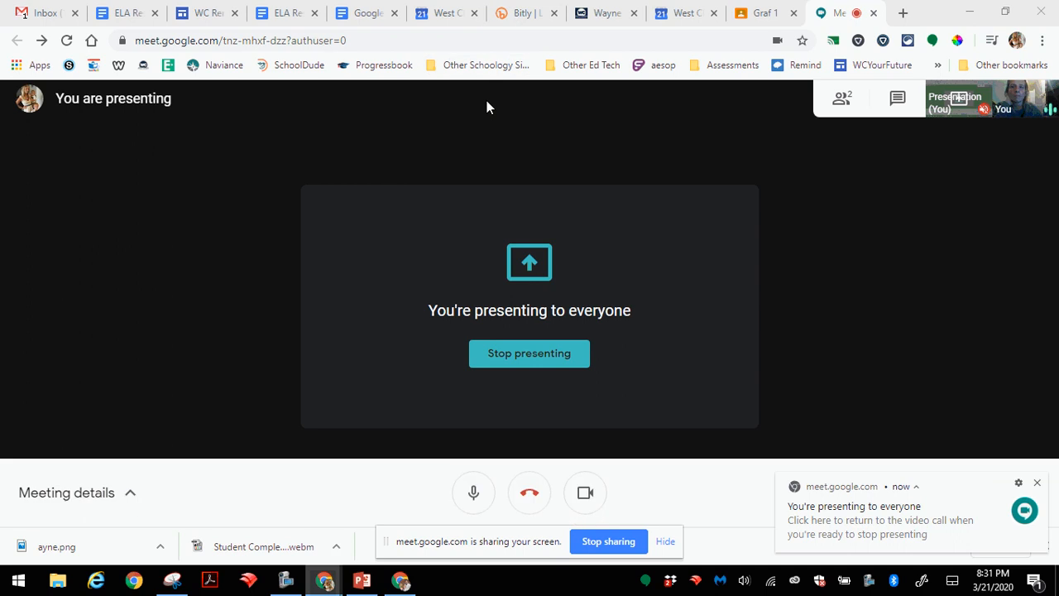
- Switch to Google Classroom and look through the class stream posts while presenting the screen
click(753, 12)
scroll(602, 310, down, 5)
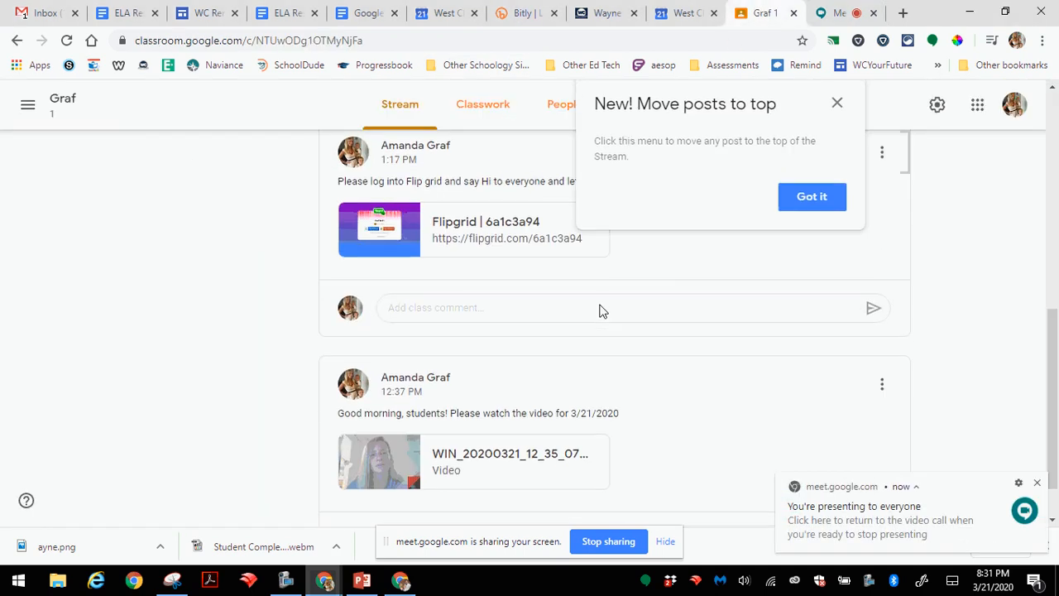
scroll(602, 305, up, 4)
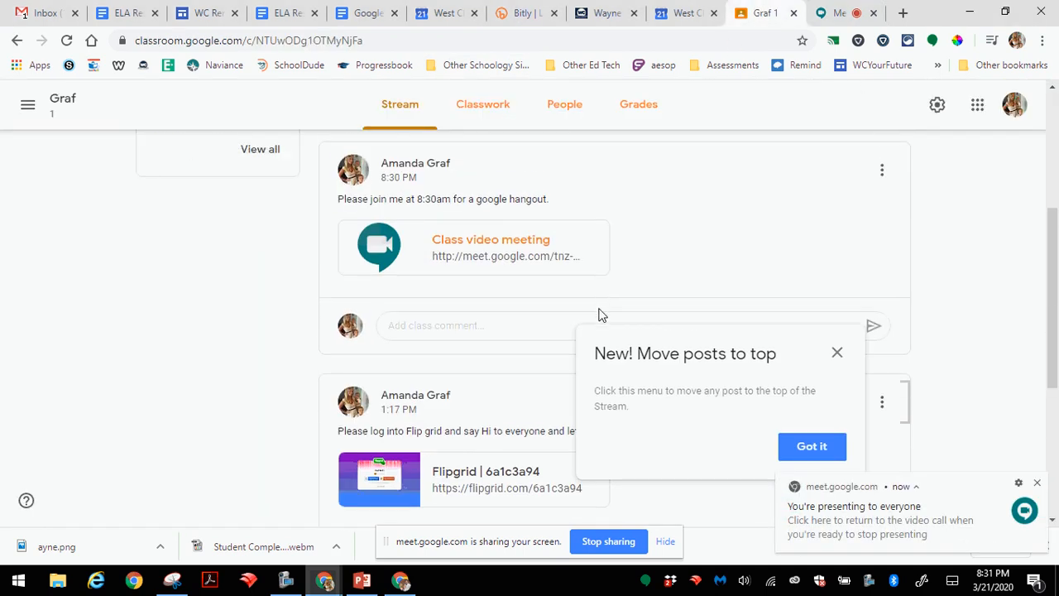
scroll(599, 307, down, 2)
scroll(599, 311, up, 3)
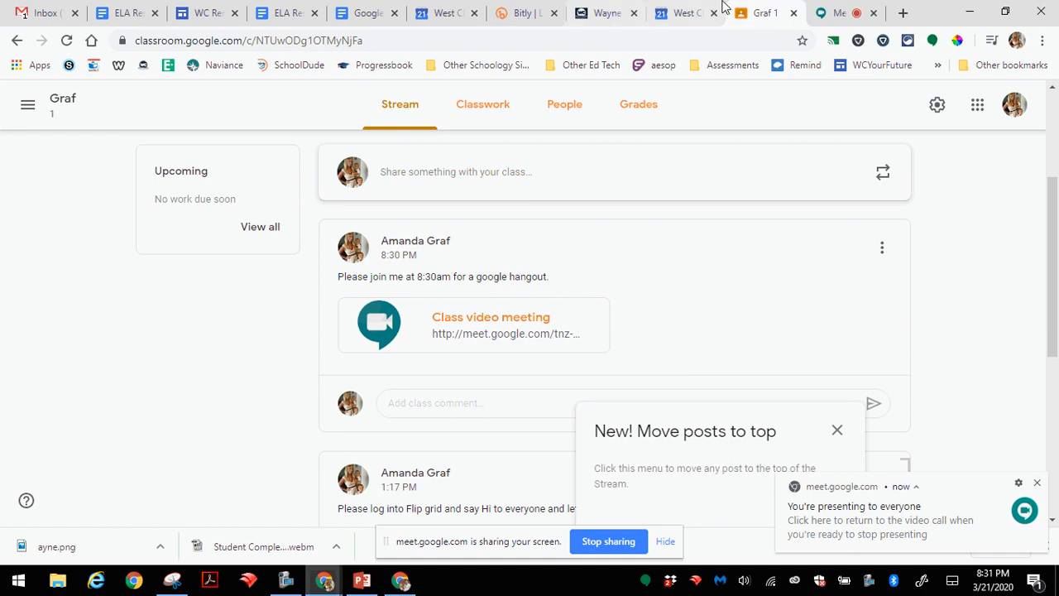
- Return to the Google Meet session and start recording the meeting, accepting the participant consent notice
click(840, 12)
mouse_move(783, 455)
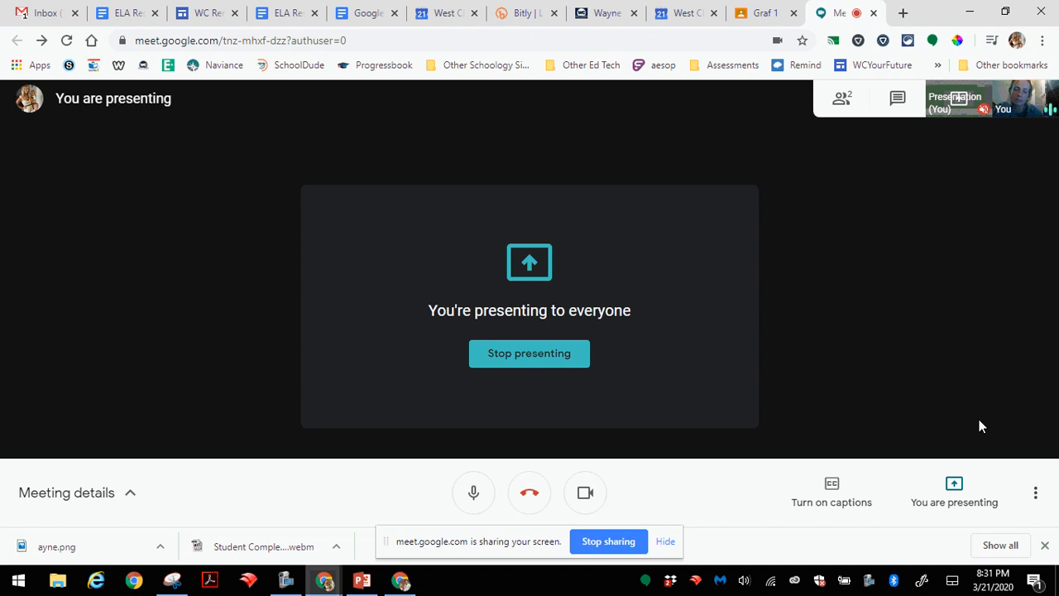
click(1042, 507)
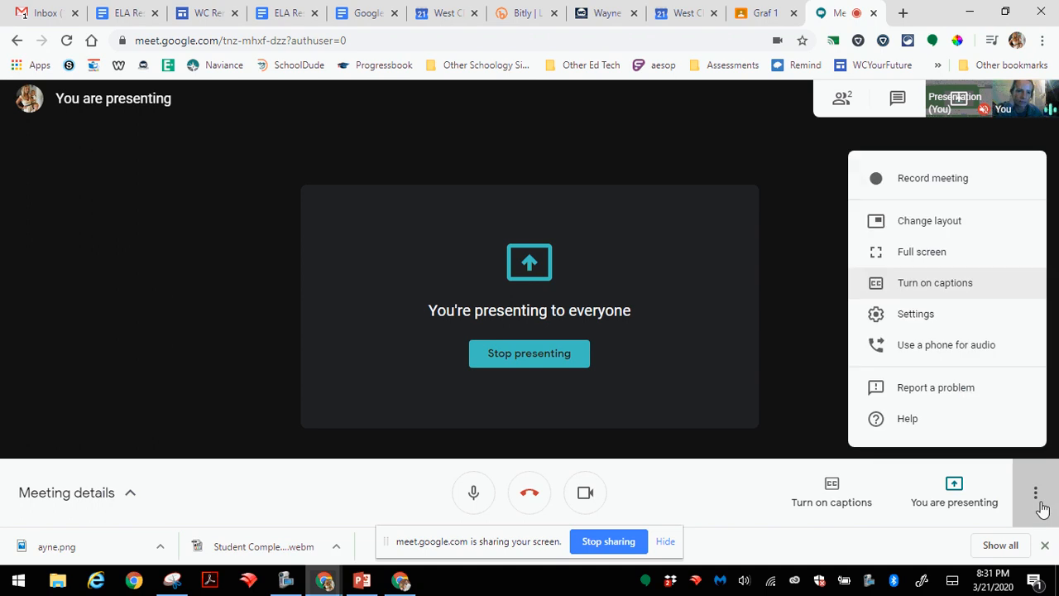
click(910, 177)
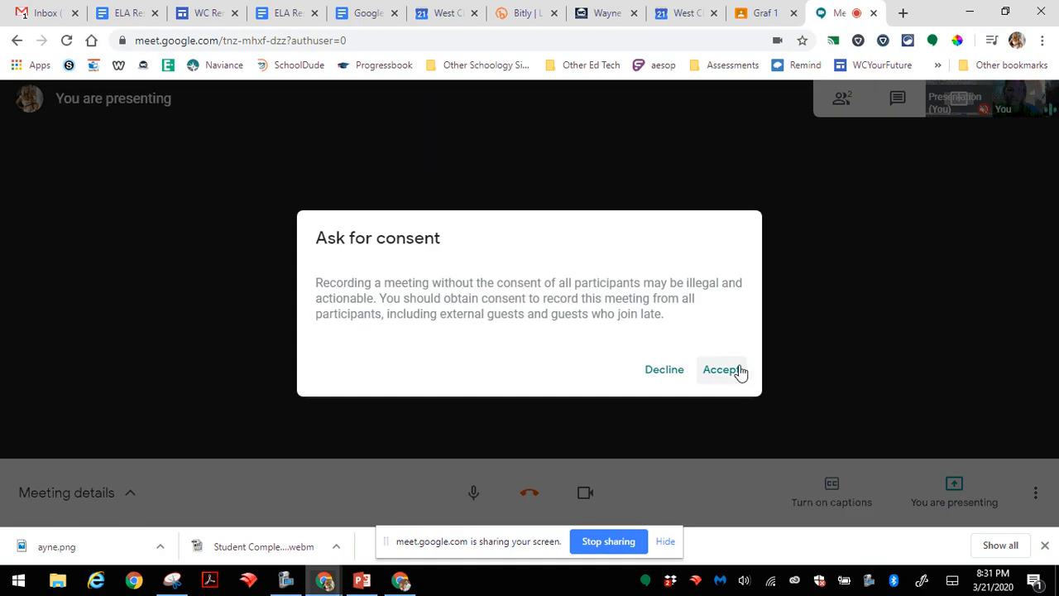
click(739, 370)
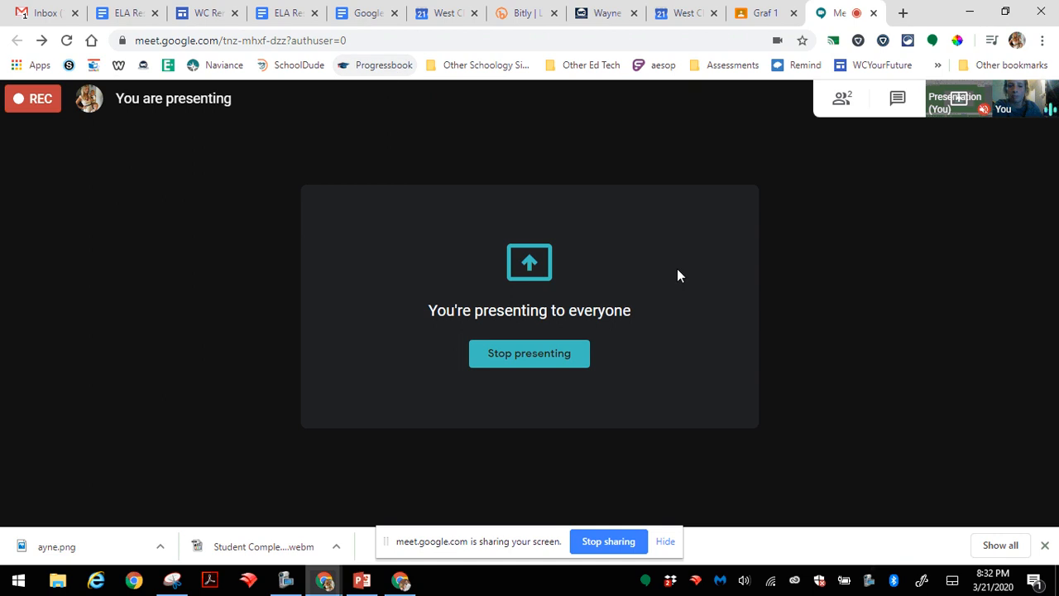
- Close the browser's downloads bar and hide the screen-sharing notice to clear the meeting view
click(1045, 547)
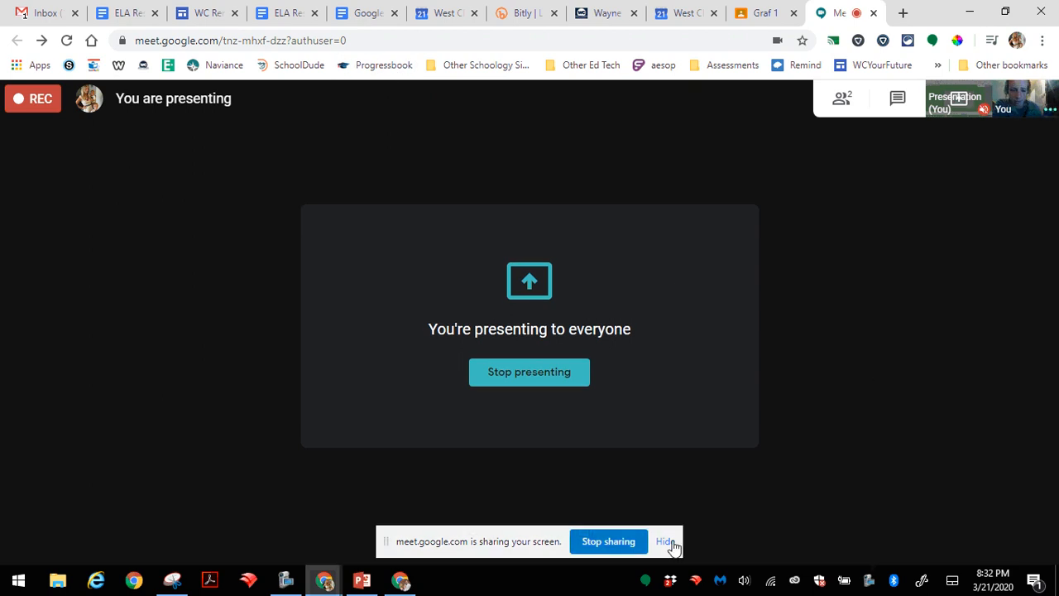
click(665, 541)
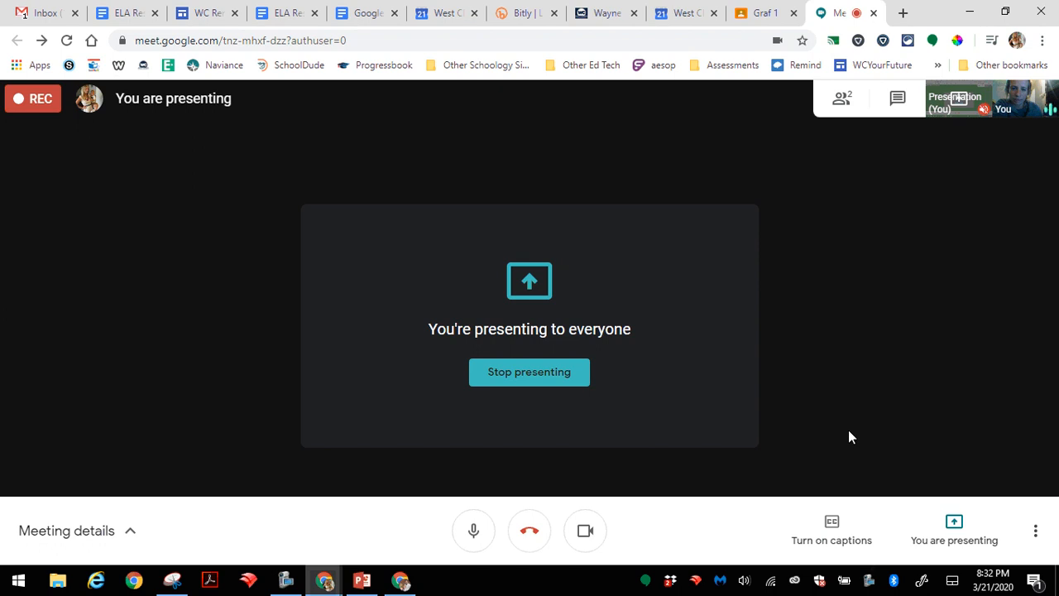